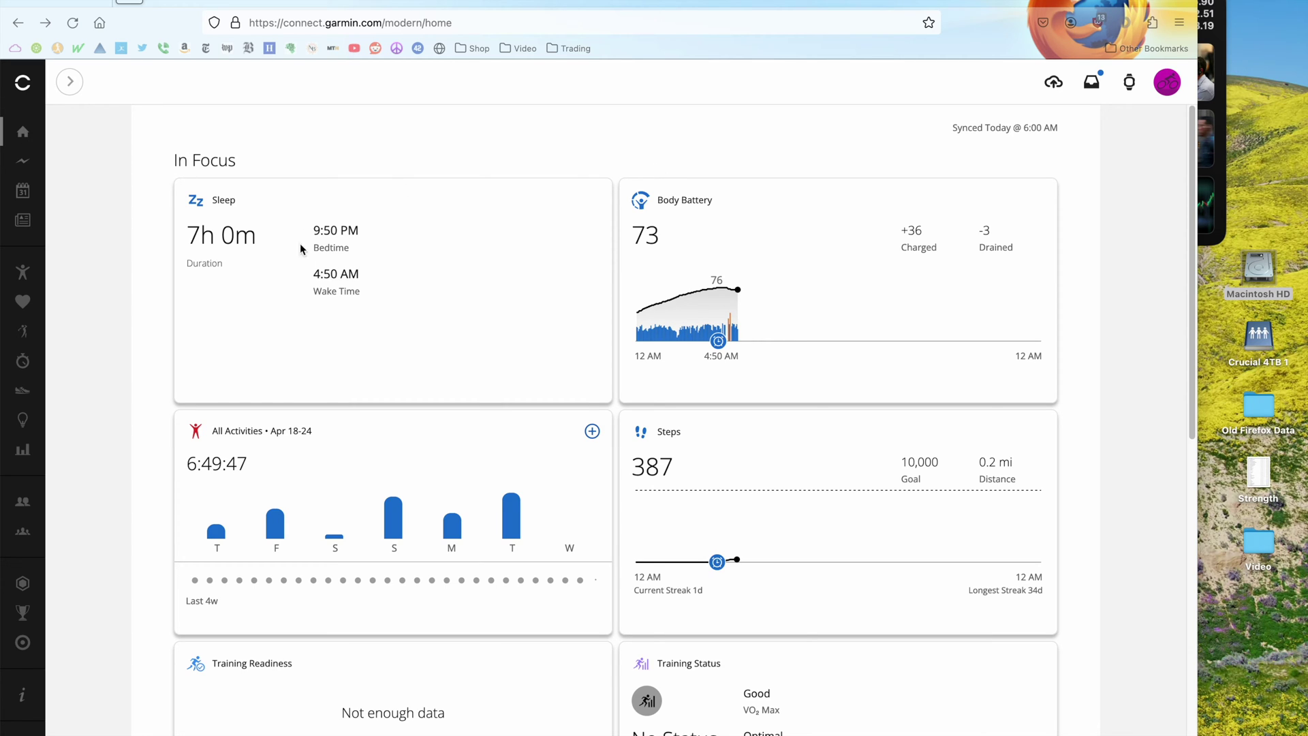
pyautogui.scroll(-3, 408, 301)
pyautogui.scroll(-2, 408, 302)
pyautogui.scroll(-2, 407, 302)
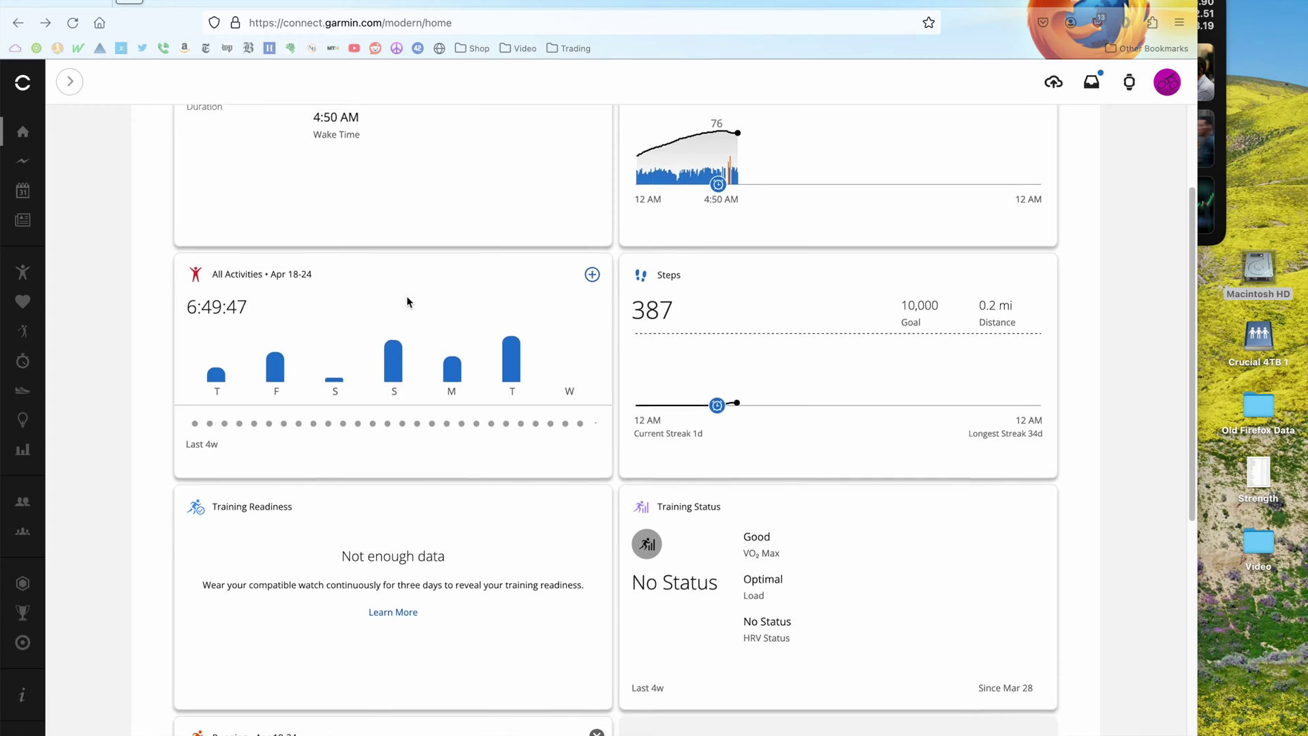
pyautogui.scroll(-1, 407, 301)
pyautogui.scroll(2, 409, 302)
pyautogui.scroll(2, 408, 301)
pyautogui.scroll(3, 408, 301)
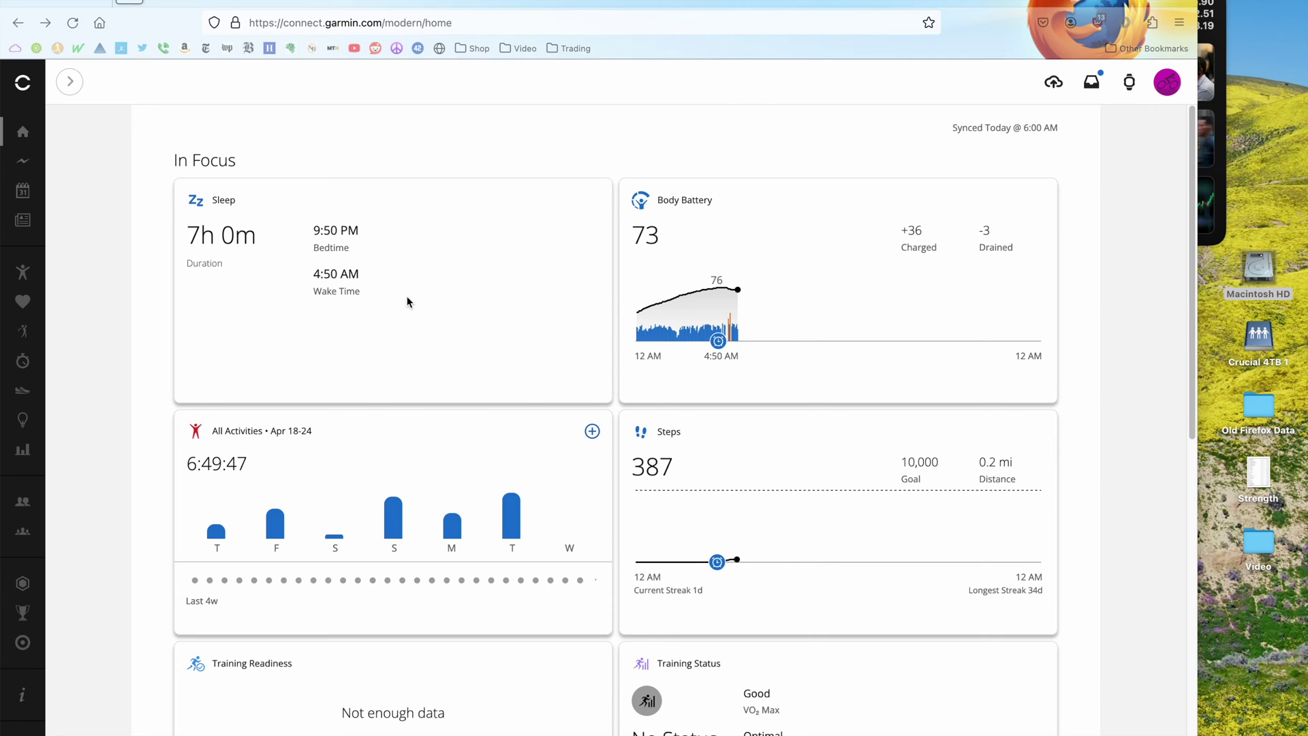
# Check the Garmin bookmark's properties, load the April 24, 2024 daily summary, and expand the menu
pyautogui.rightClick(99, 47)
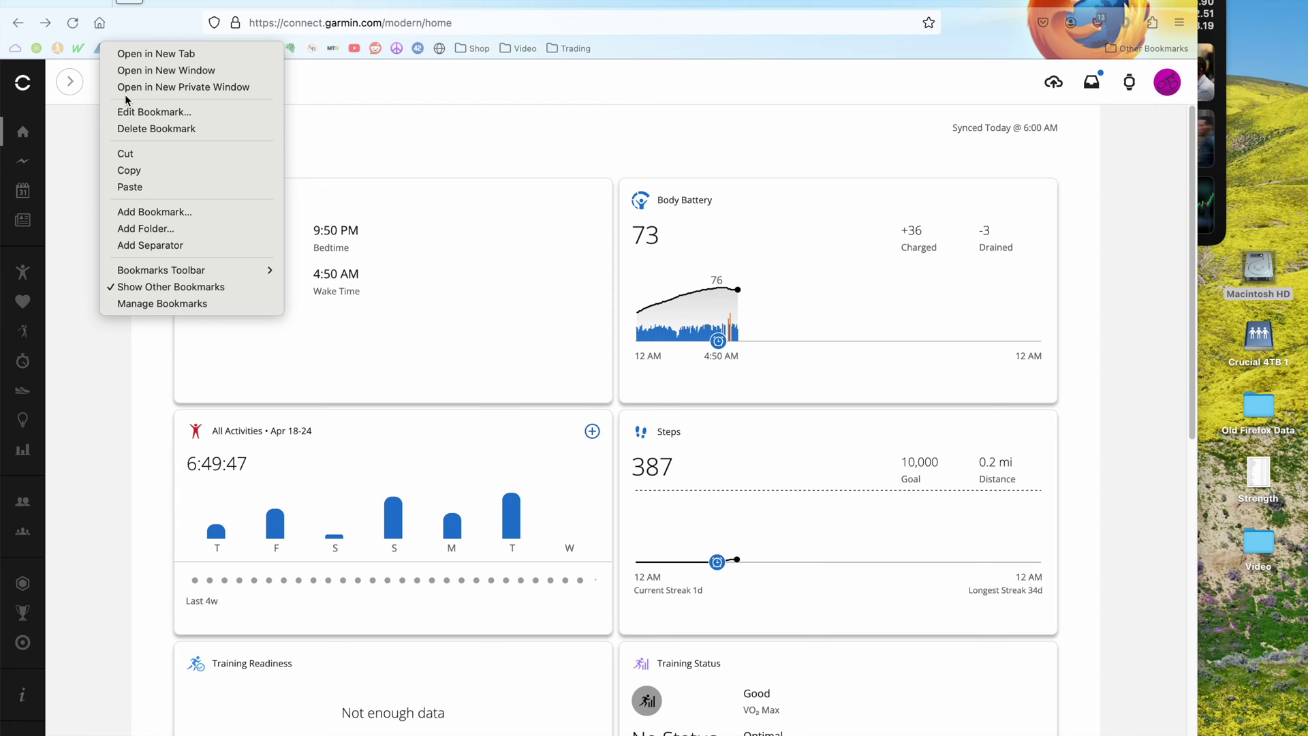
pyautogui.click(152, 112)
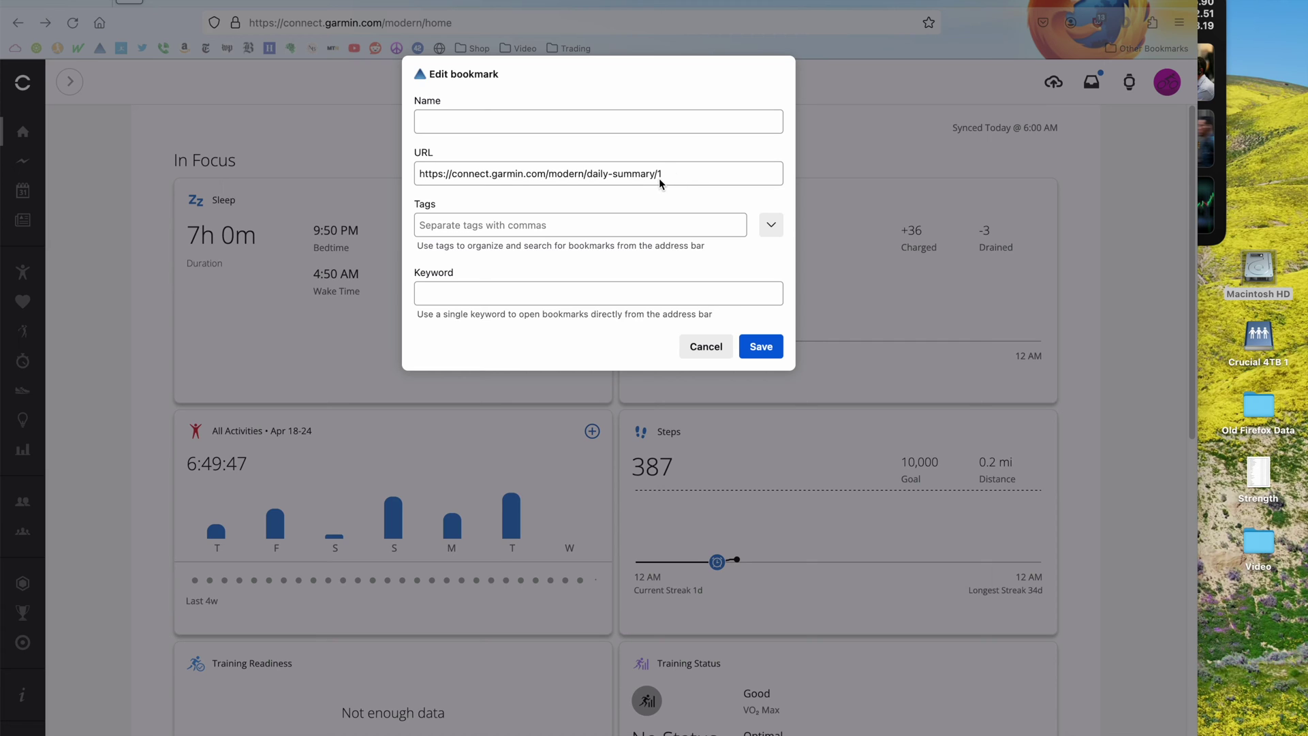
pyautogui.click(704, 351)
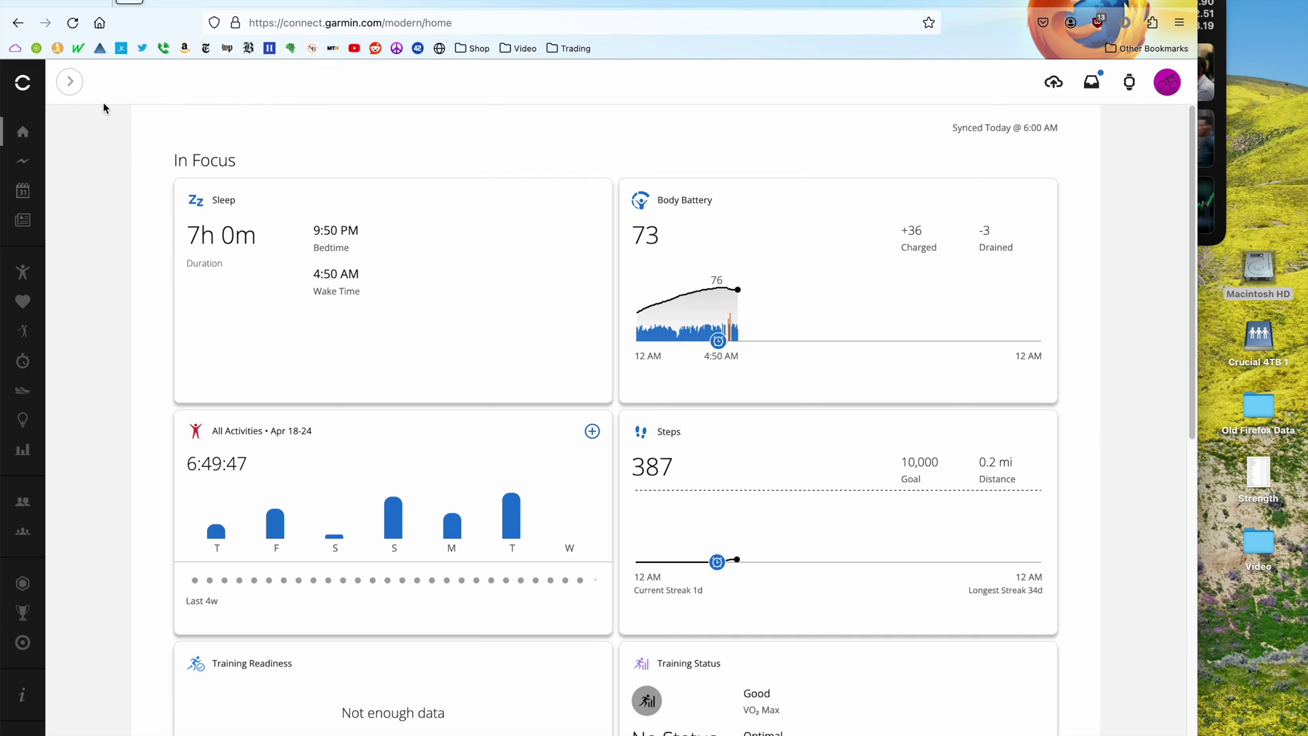
pyautogui.click(102, 52)
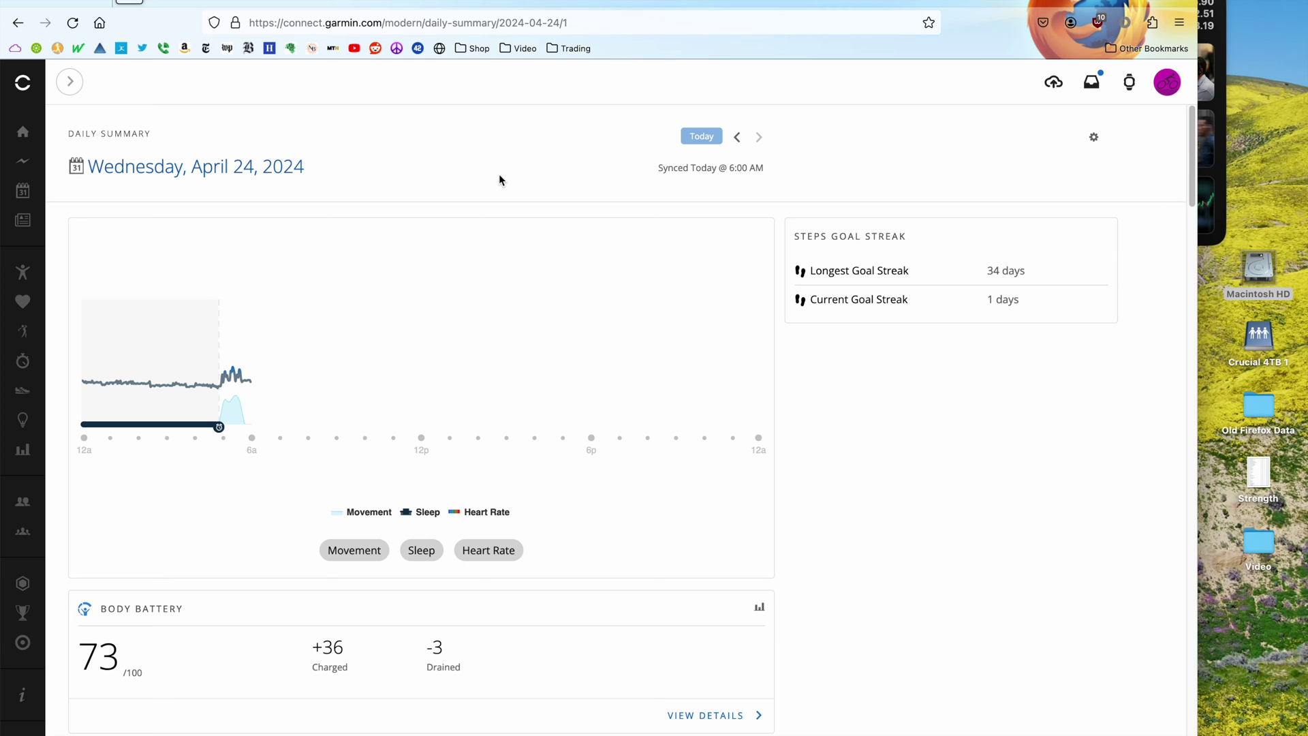
pyautogui.scroll(-3, 500, 181)
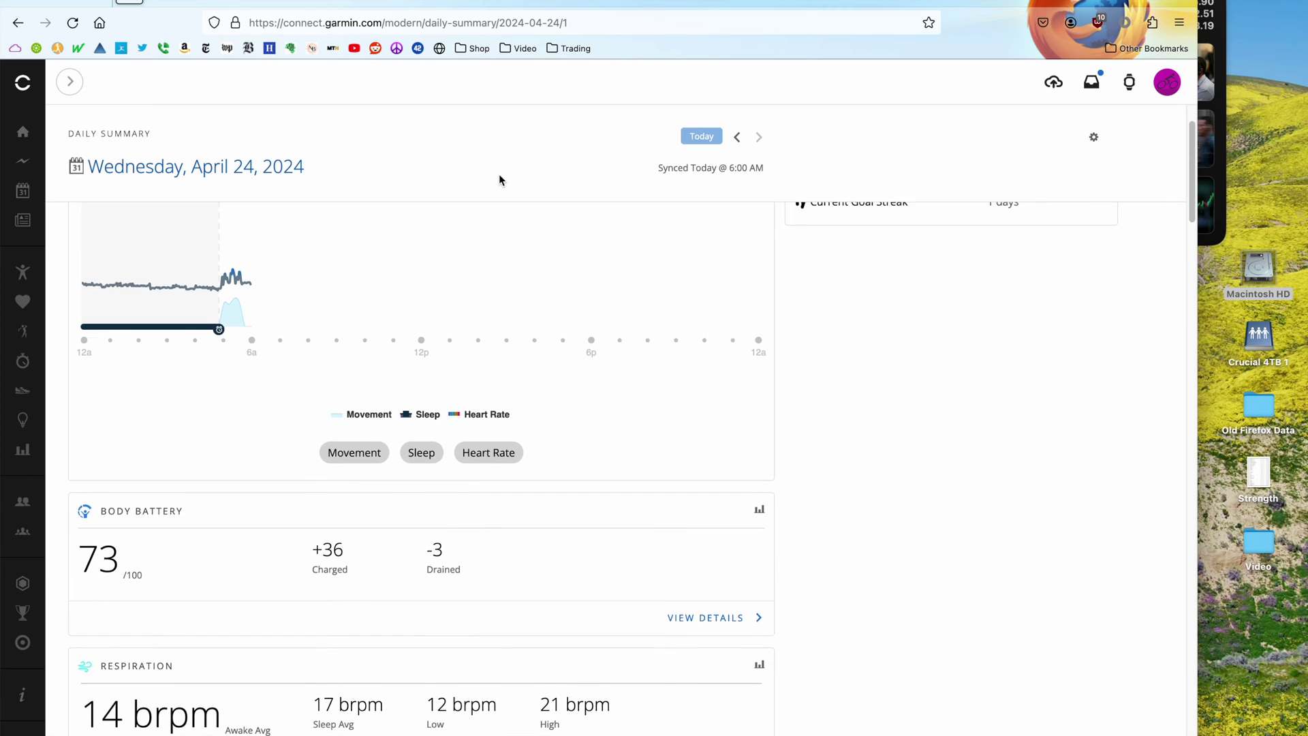
pyautogui.scroll(3, 499, 180)
pyautogui.scroll(-1, 498, 180)
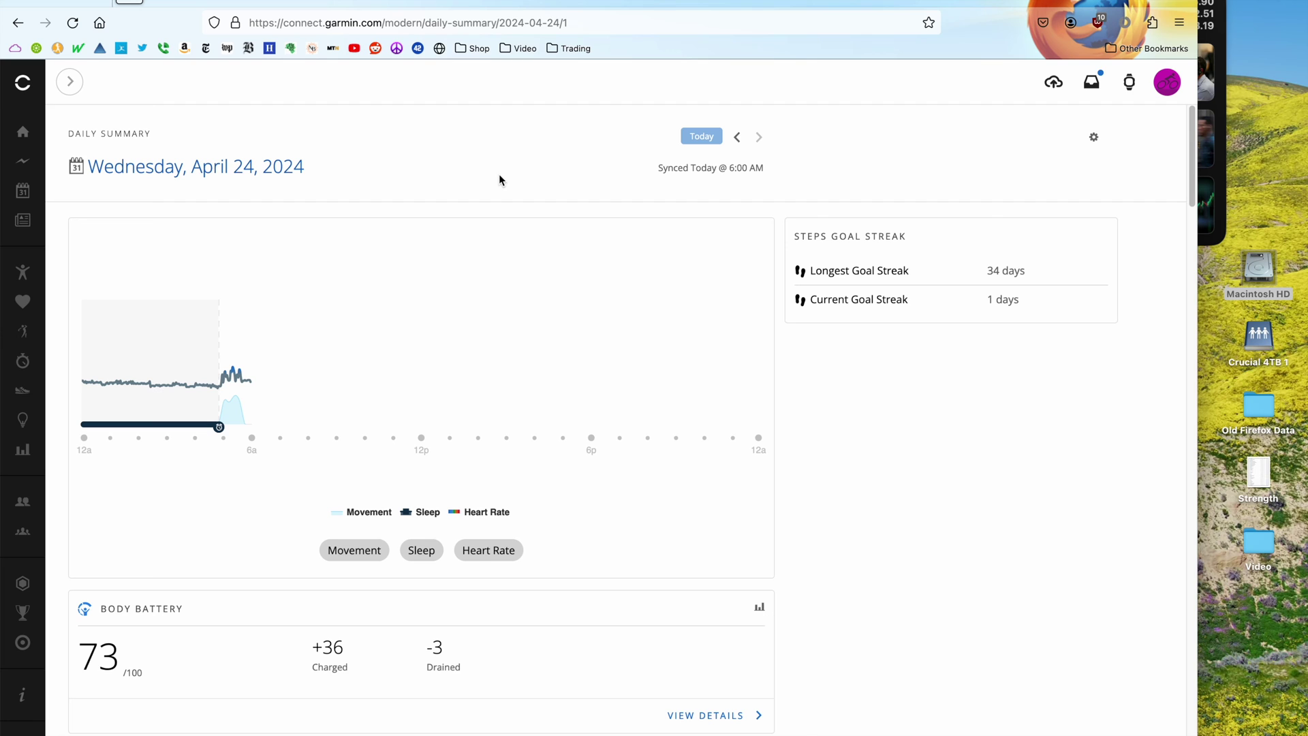
pyautogui.click(69, 83)
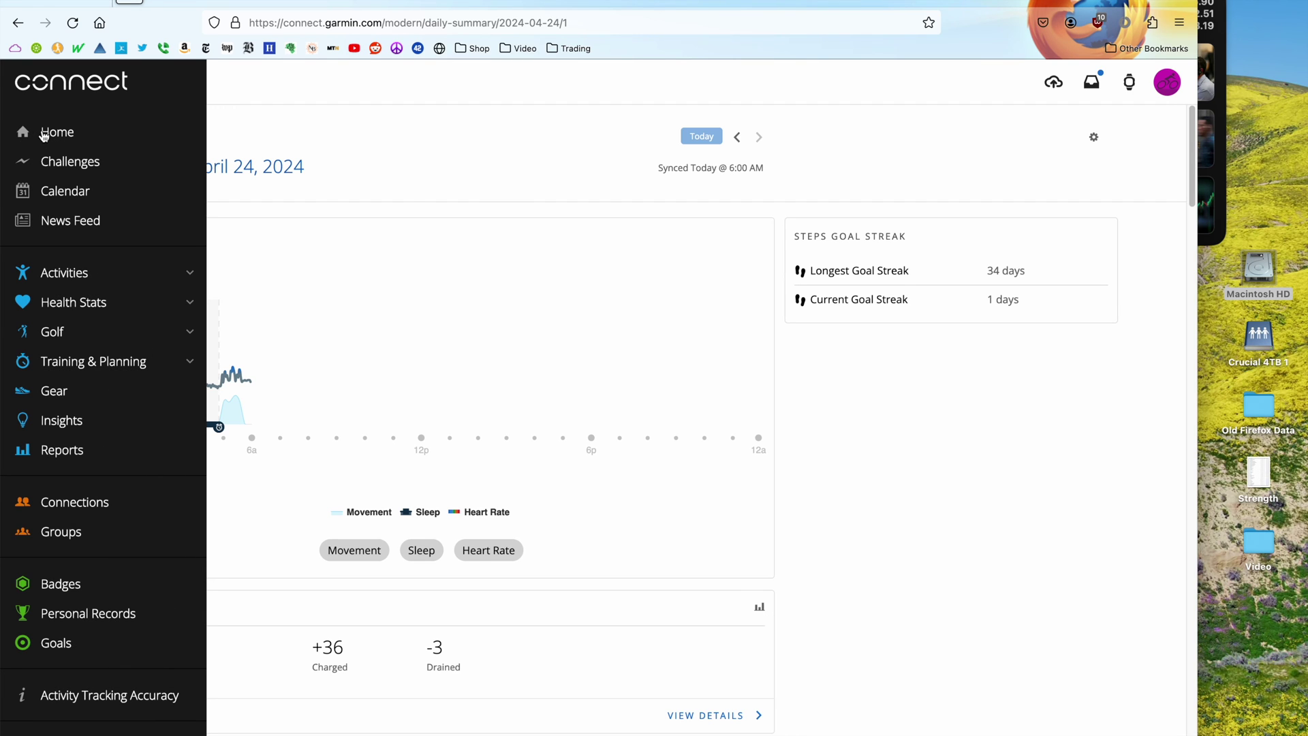
pyautogui.click(410, 193)
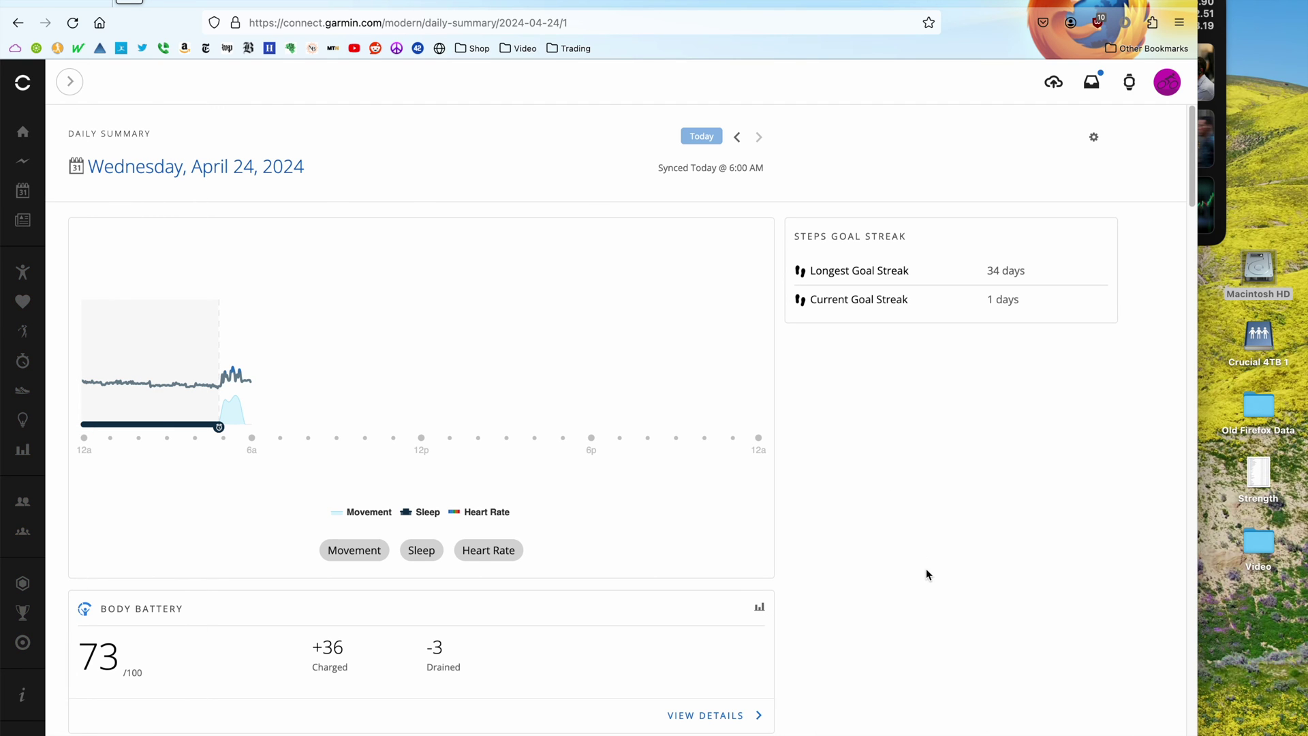